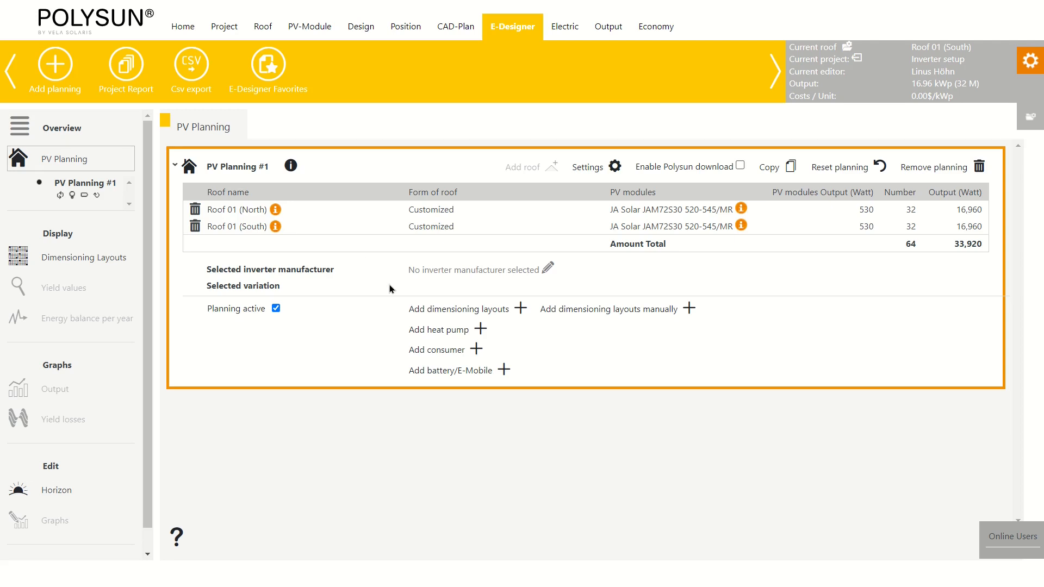
Start an automatic dimensioning layout for PV Planning #1 with SMA Solar Technology AG as the inverter manufacturer.
left_click(433, 309)
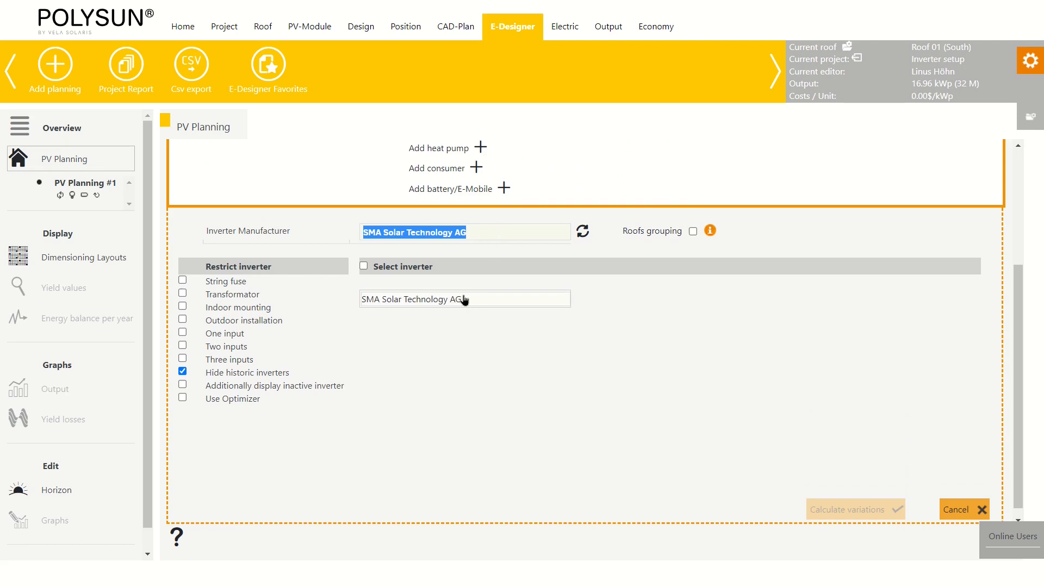
left_click(479, 230)
triple_click(480, 231)
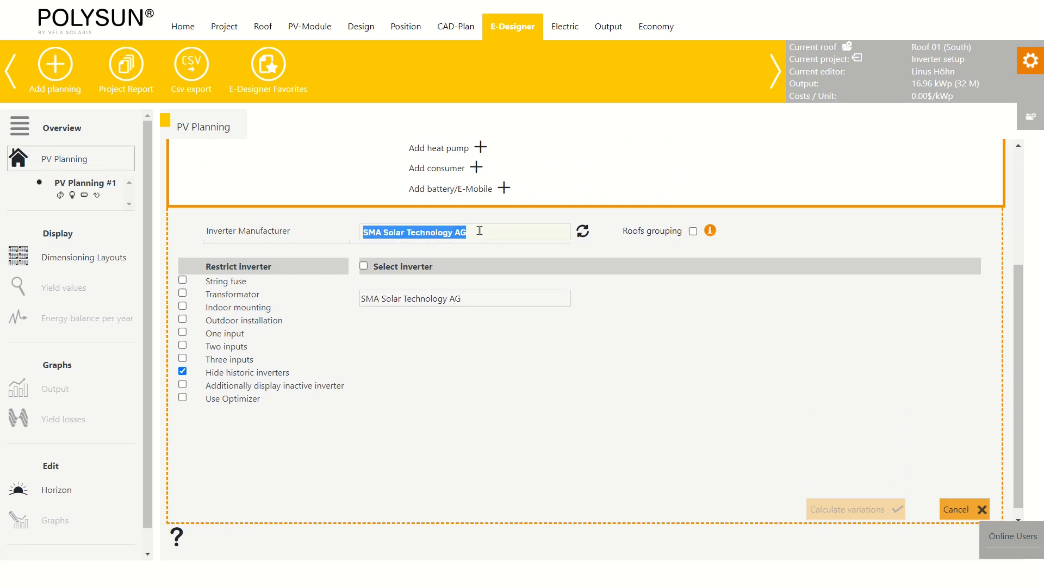
type("sma")
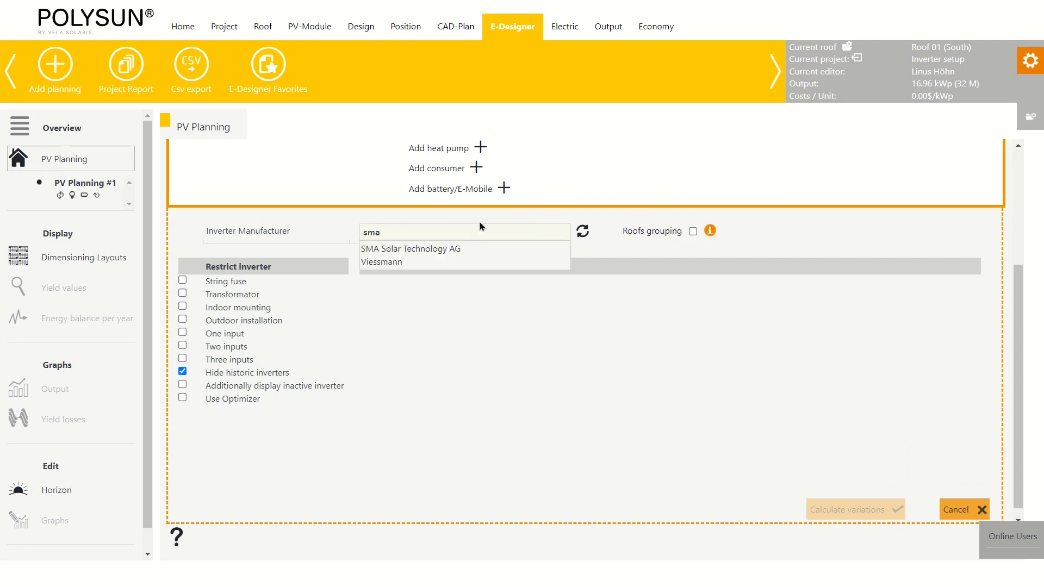
left_click(452, 250)
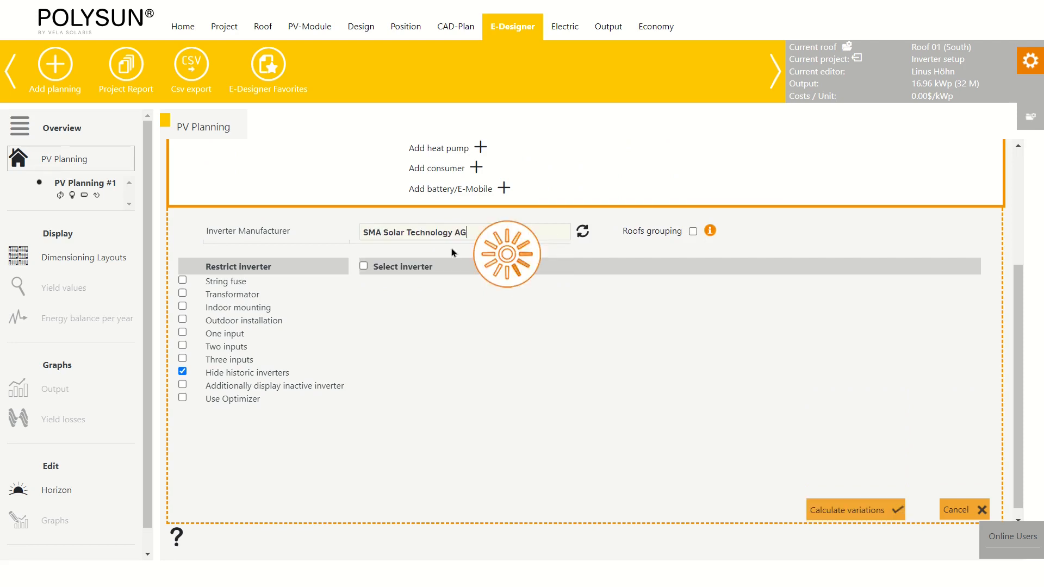
Select all SMA inverters and calculate the variations despite the large number of devices.
left_click(369, 268)
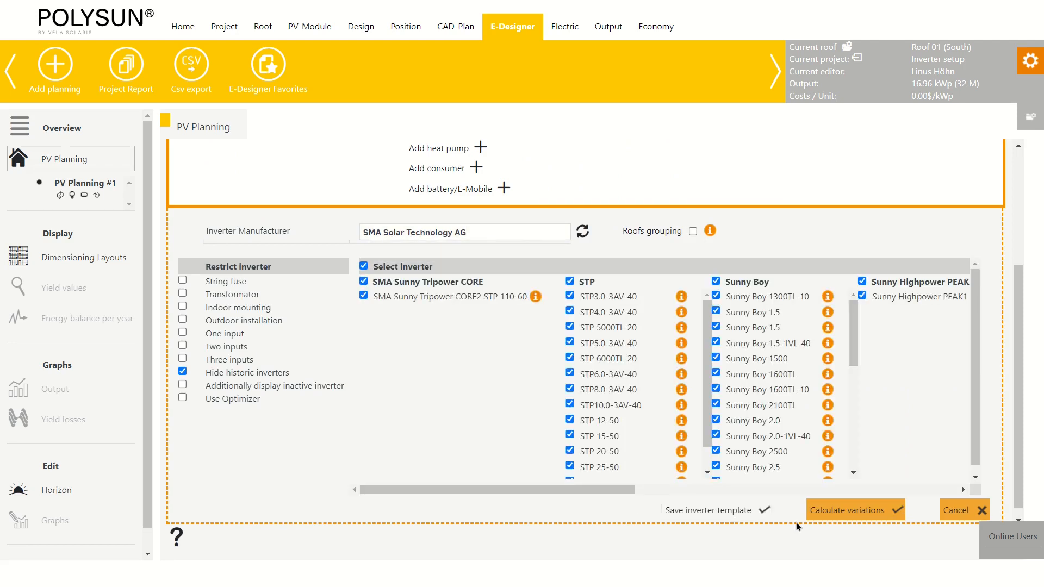
left_click(846, 512)
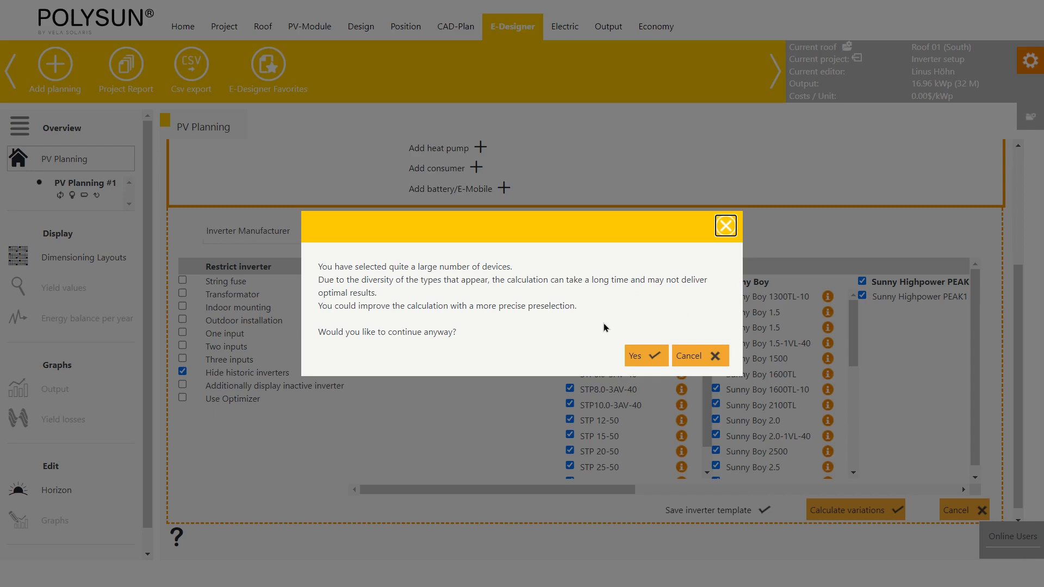
left_click(646, 356)
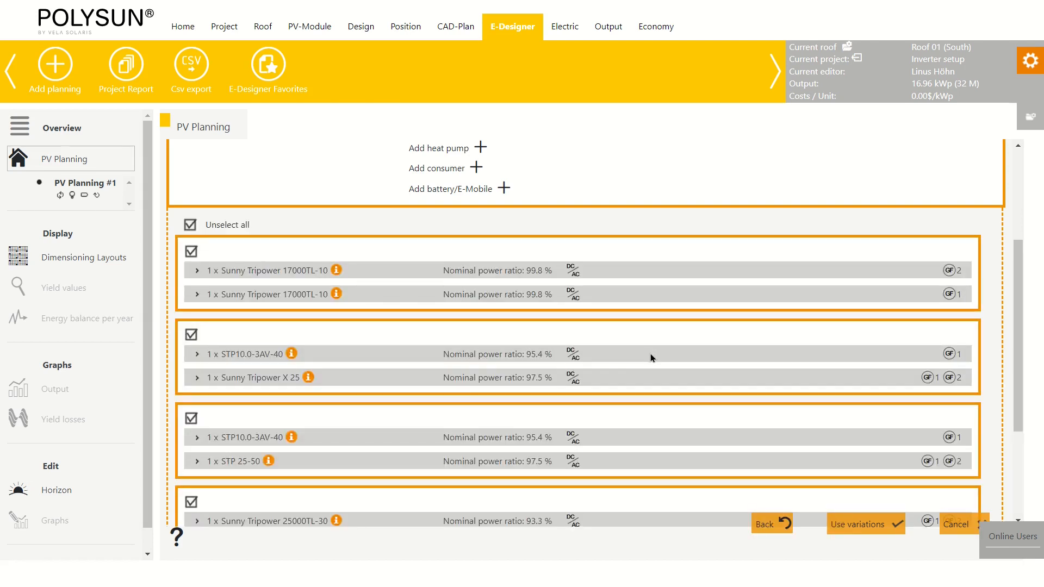
Review the calculated variations and apply only the one with two Sunny Tripower 17000TL-10 inverters.
scroll(605, 339, "down", 2)
scroll(600, 338, "up", 2)
scroll(580, 337, "down", 2)
scroll(579, 341, "down", 1)
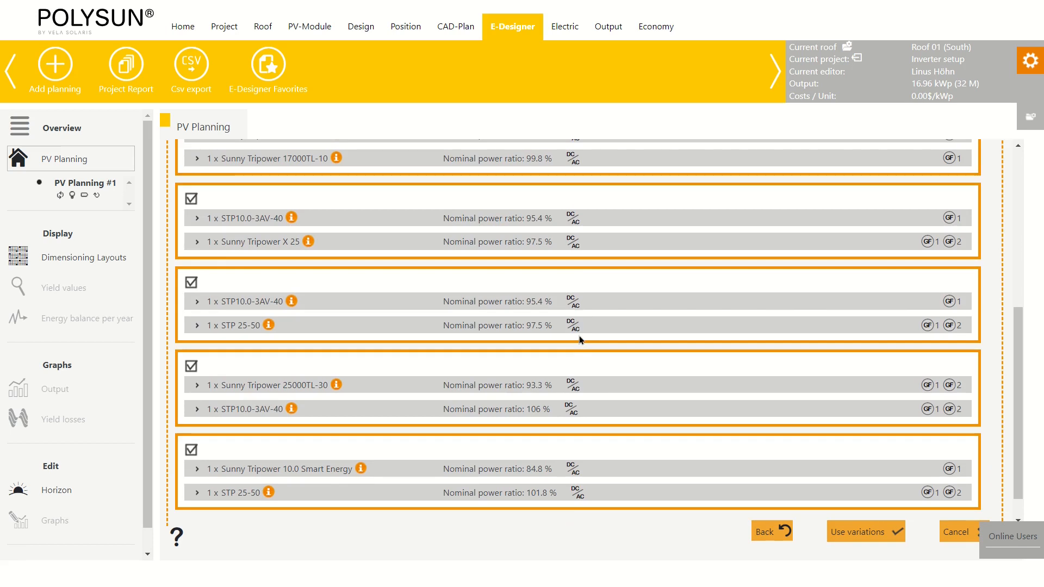
scroll(579, 335, "up", 3)
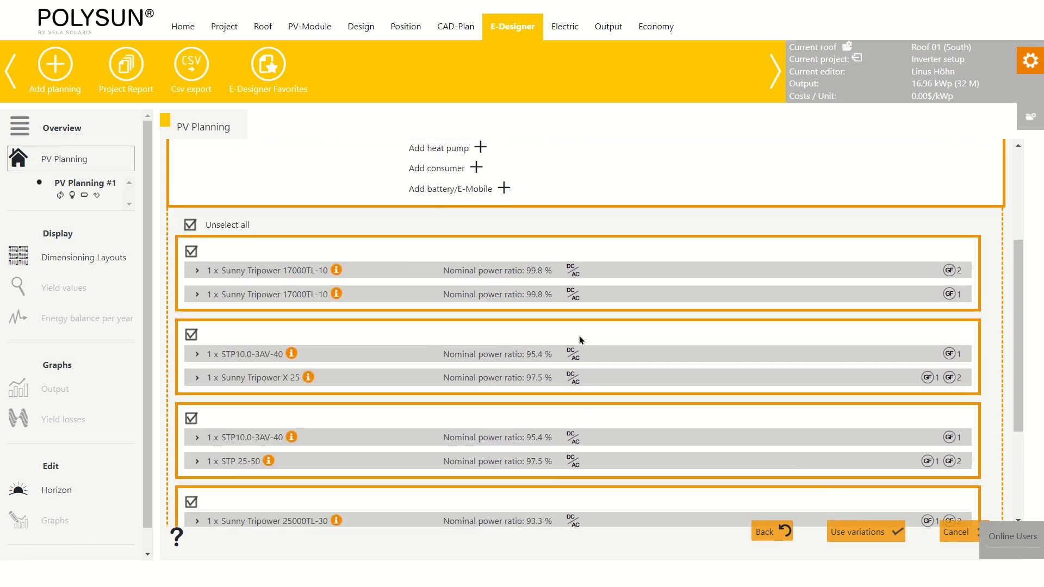
left_click(190, 224)
left_click(190, 251)
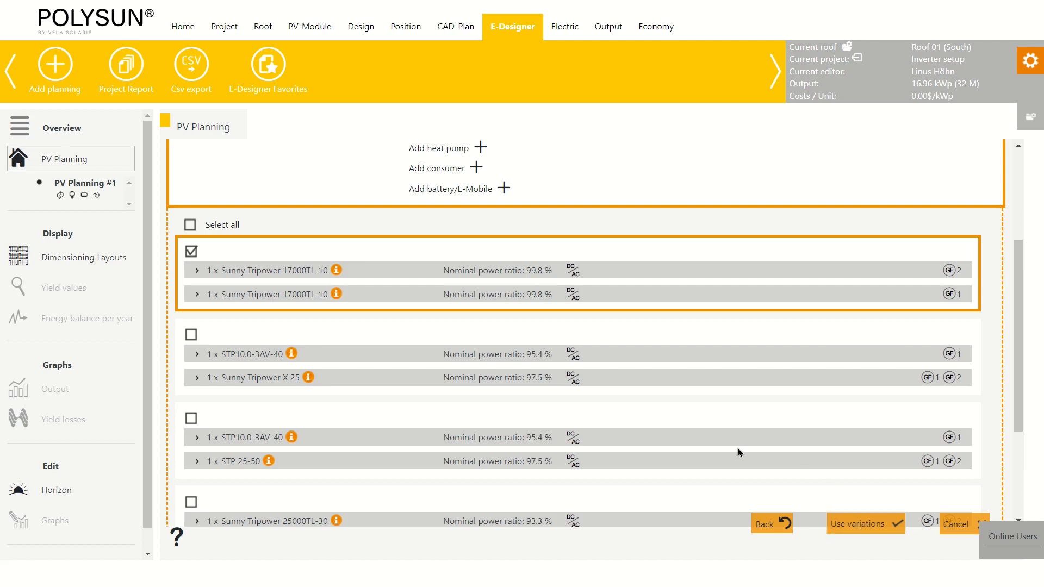
left_click(848, 525)
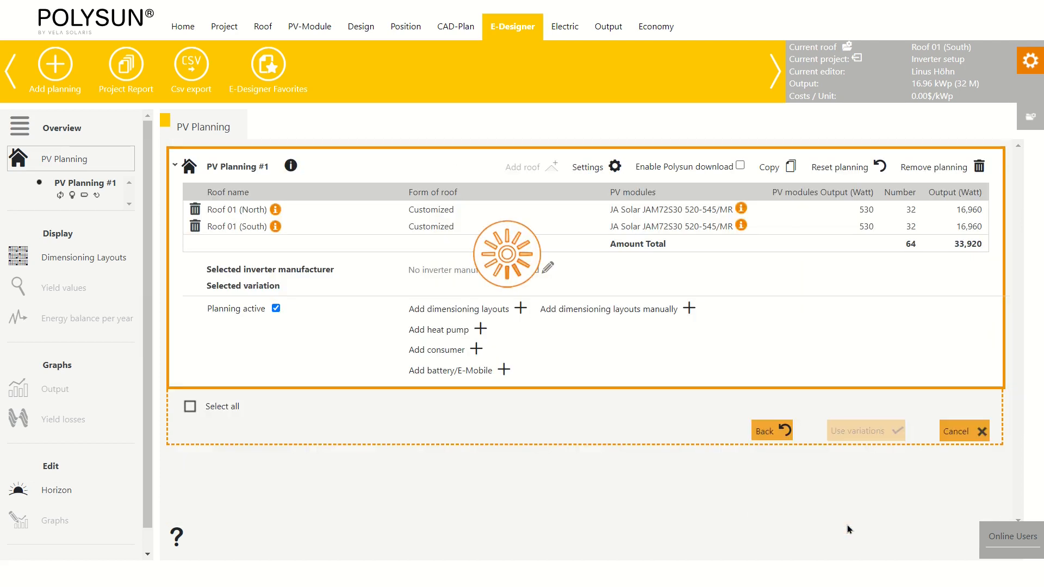
Examine the string configuration, tracker utilization and system voltages of both inverters in the automatic dimensioning layout.
left_click(87, 267)
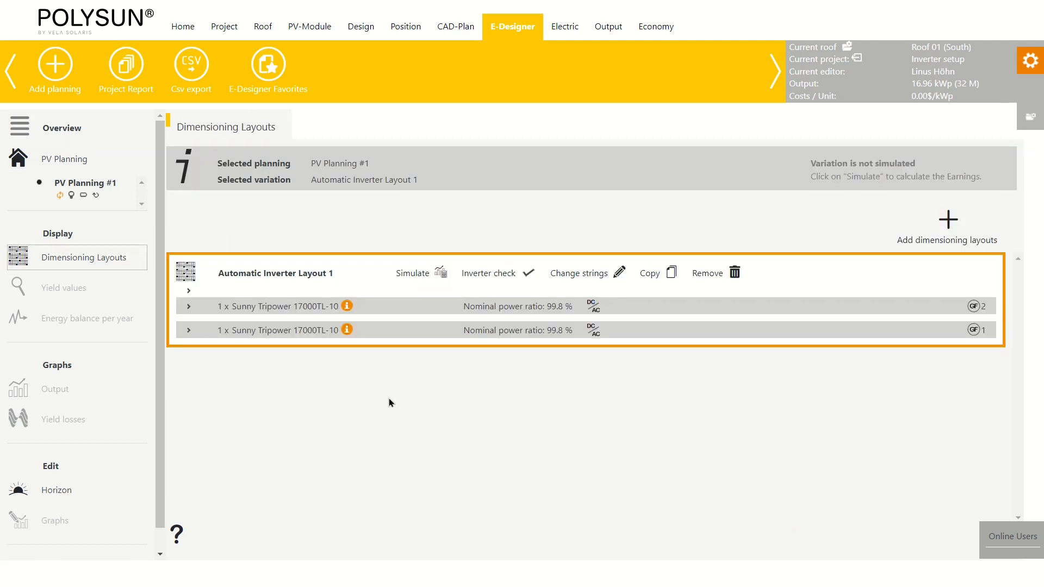
left_click(190, 307)
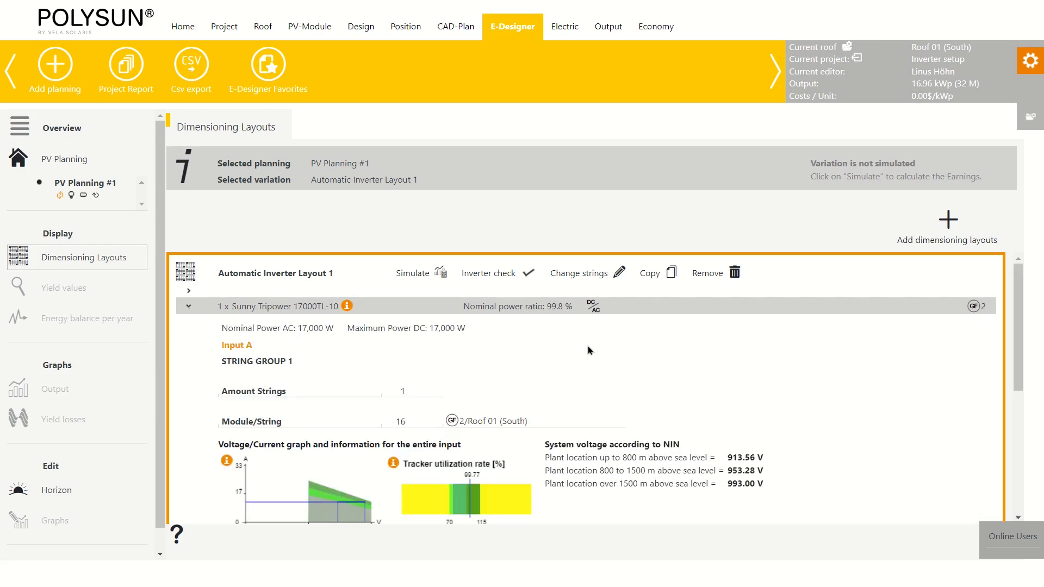
scroll(588, 351, "down", 1)
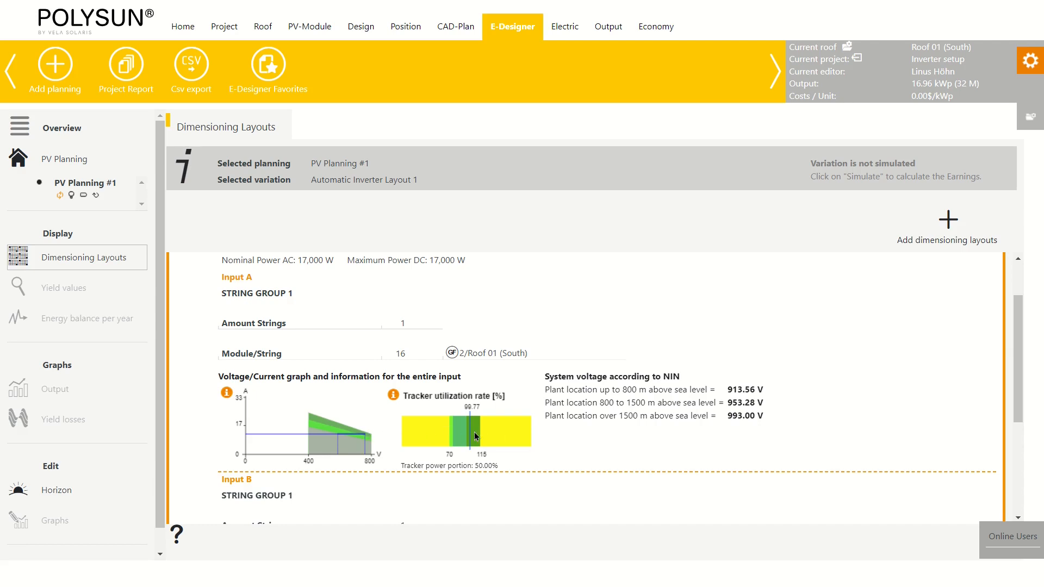
scroll(477, 431, "down", 3)
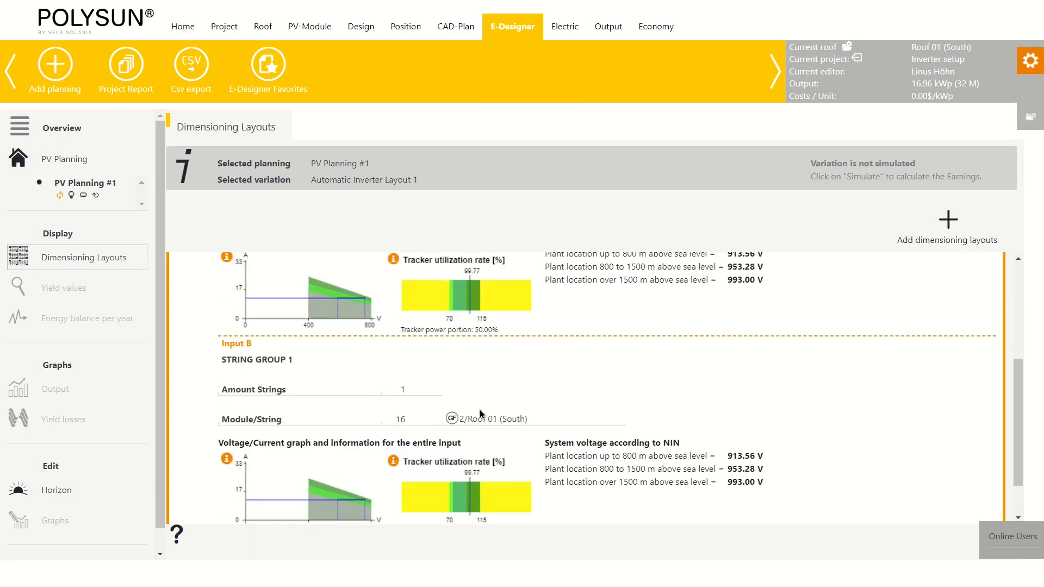
scroll(507, 434, "up", 3)
scroll(507, 434, "down", 4)
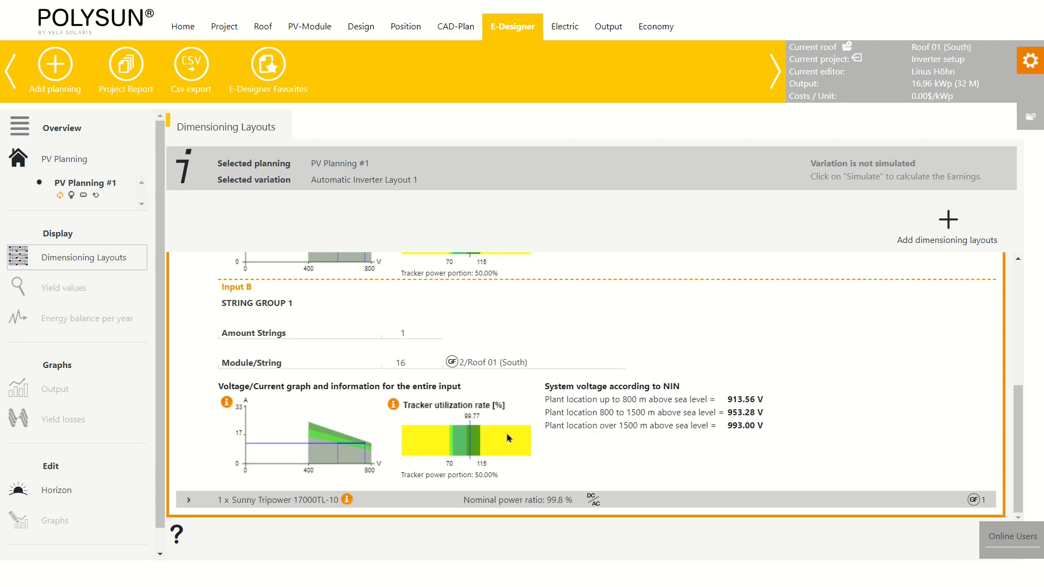
left_click(206, 498)
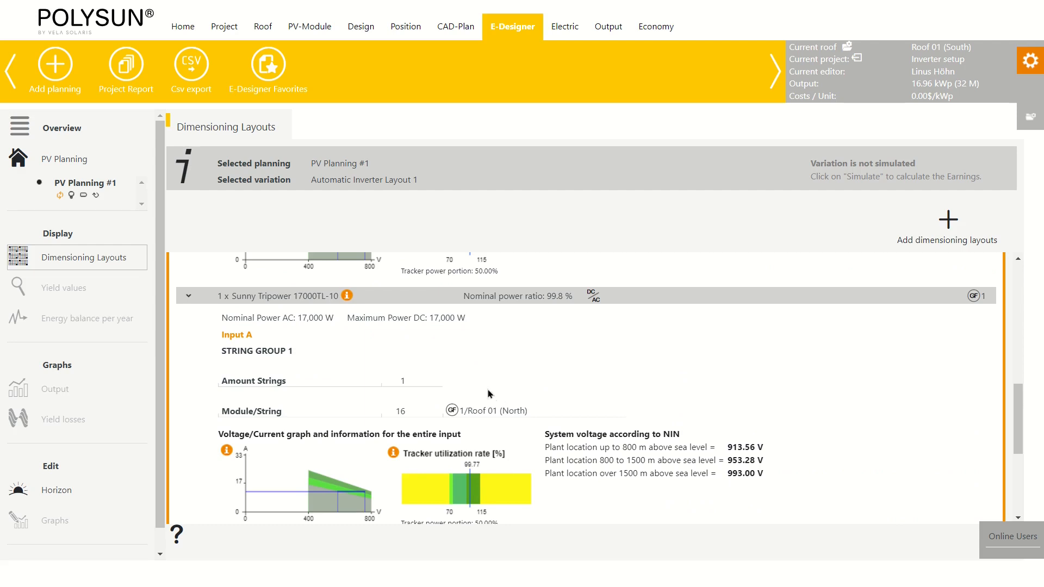
scroll(472, 389, "down", 4)
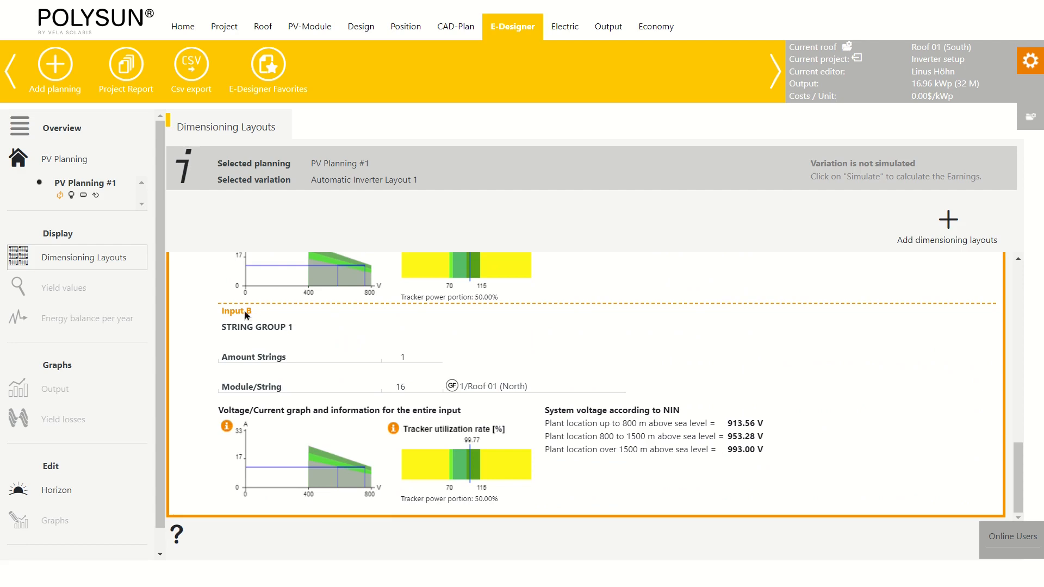
Add a manual dimensioning layout to PV Planning #1 and choose SMA Solar Technology AG as manufacturer for its new inverter.
left_click(72, 158)
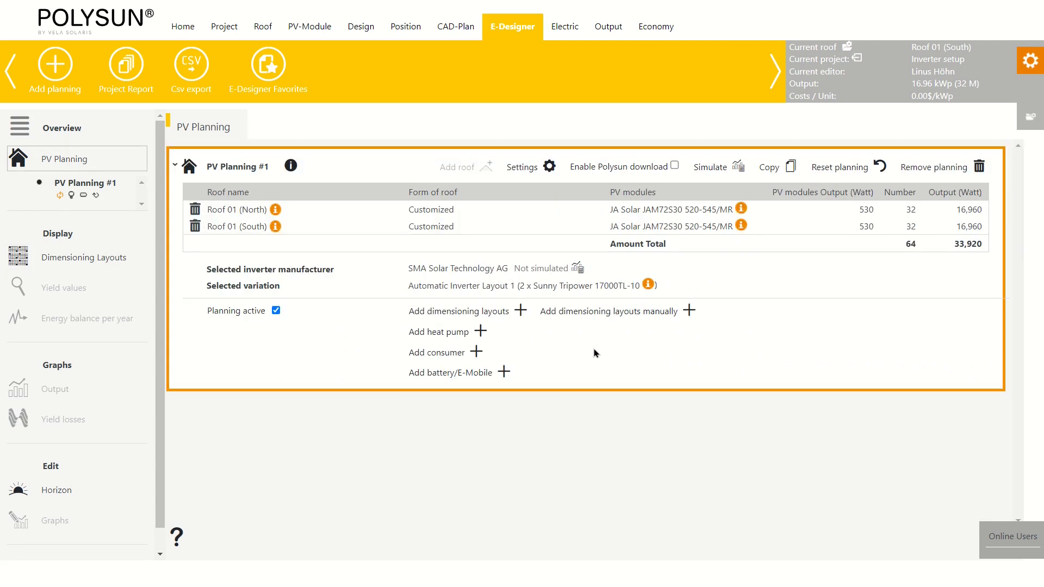
left_click(628, 318)
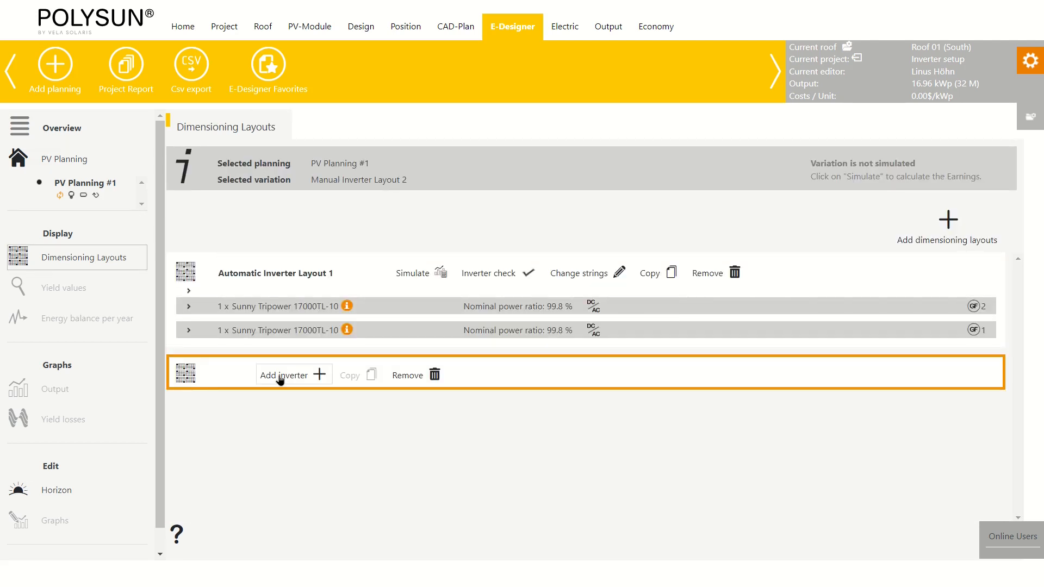
left_click(281, 377)
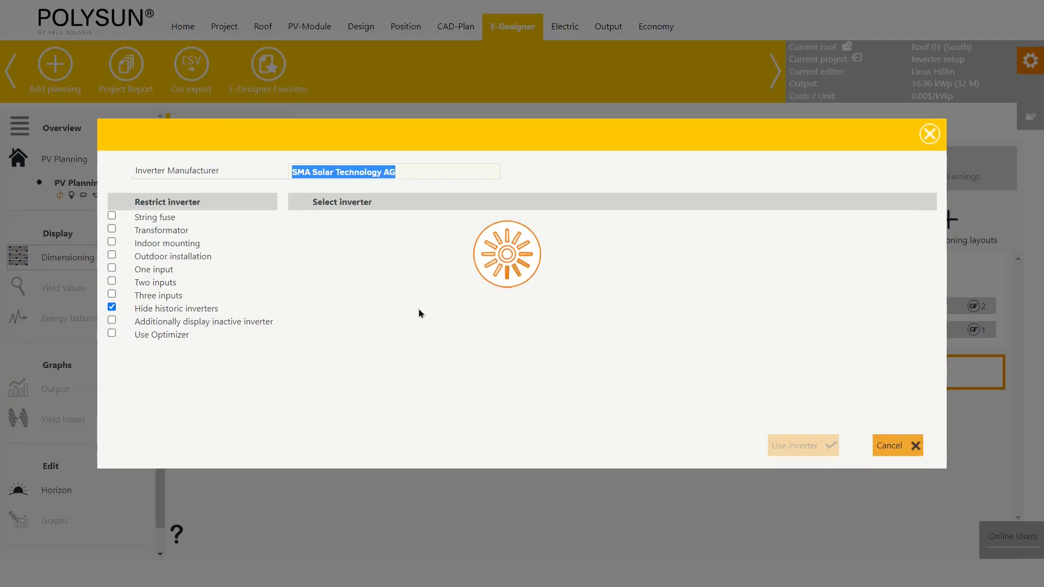
left_click(385, 172)
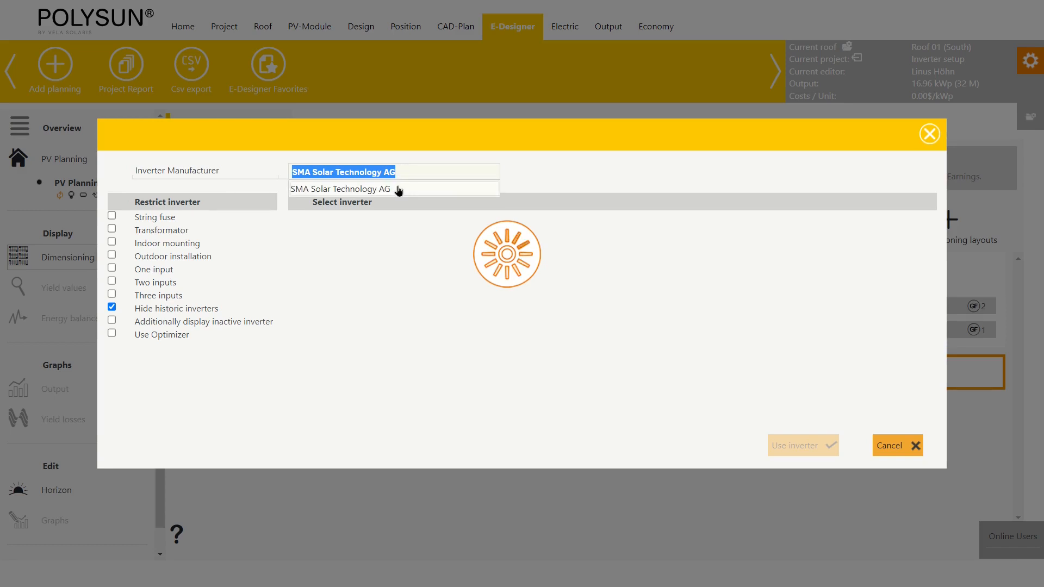
left_click(397, 189)
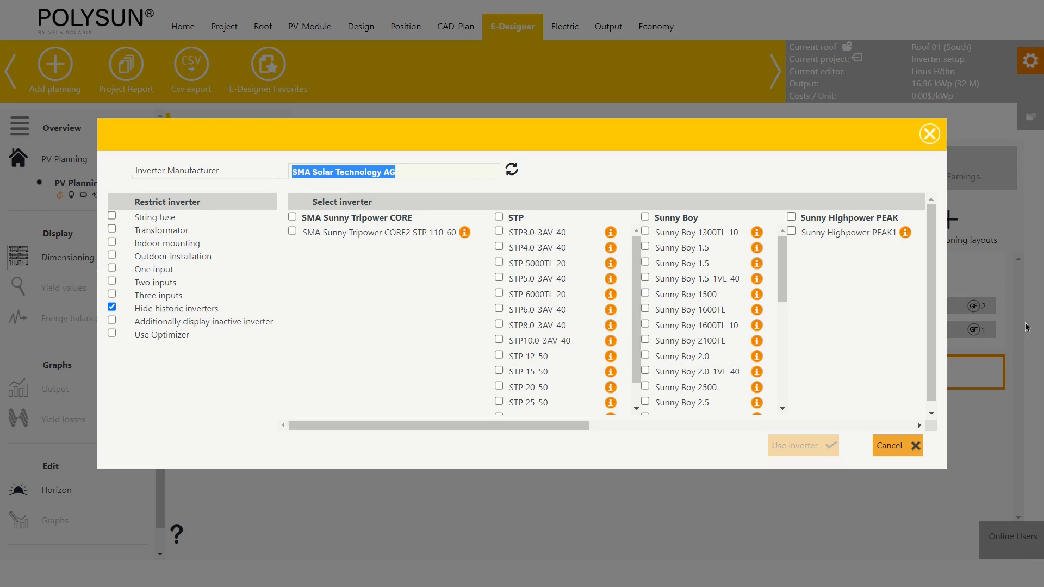
Select the Sunny Tripower 17000TL-10 and use it as the inverter of the manual layout.
left_click(570, 427)
left_click_drag(570, 427, 825, 424)
scroll(700, 364, "down", 5)
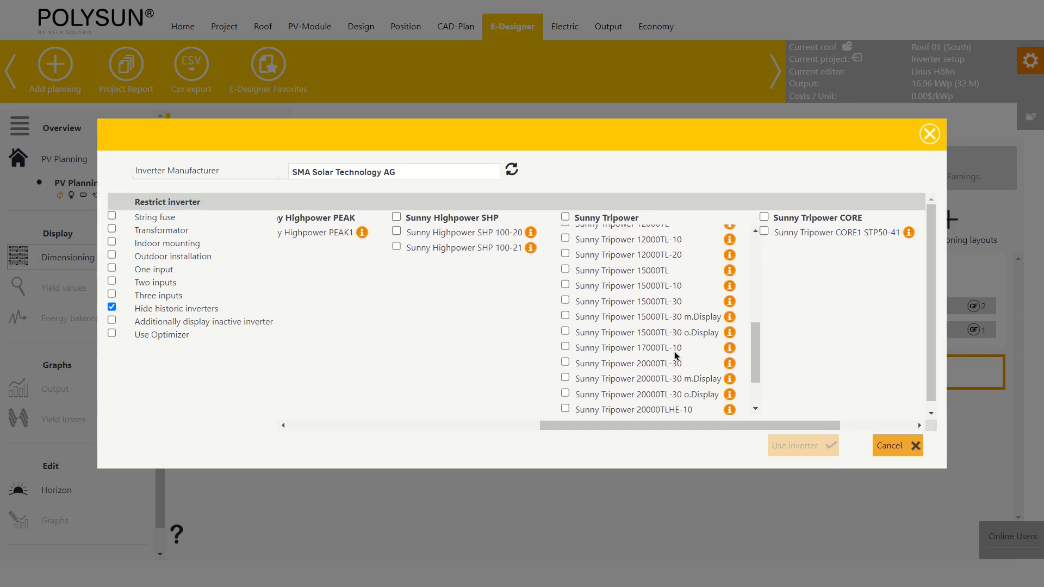
left_click(566, 347)
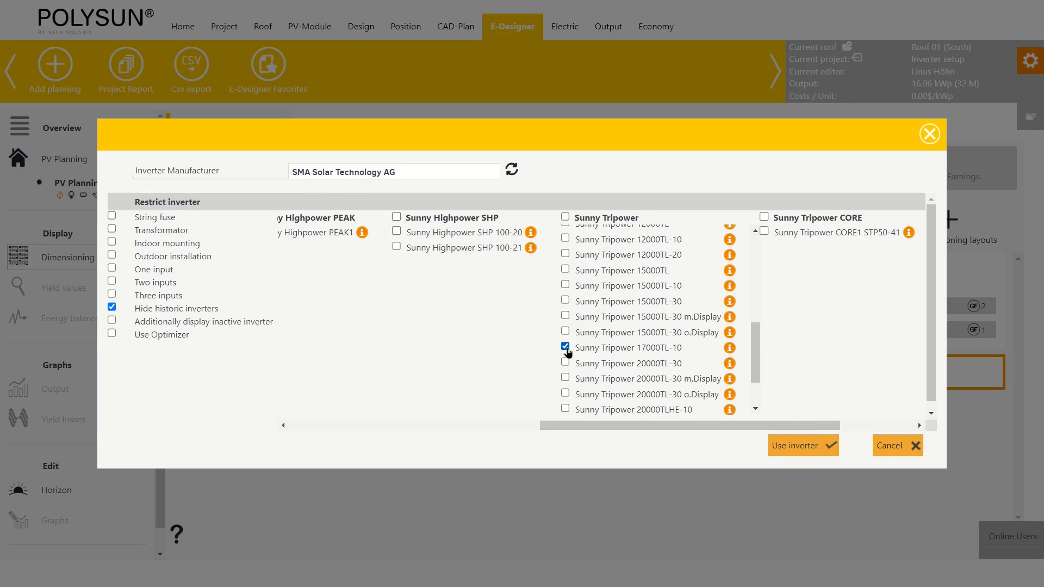
left_click(812, 447)
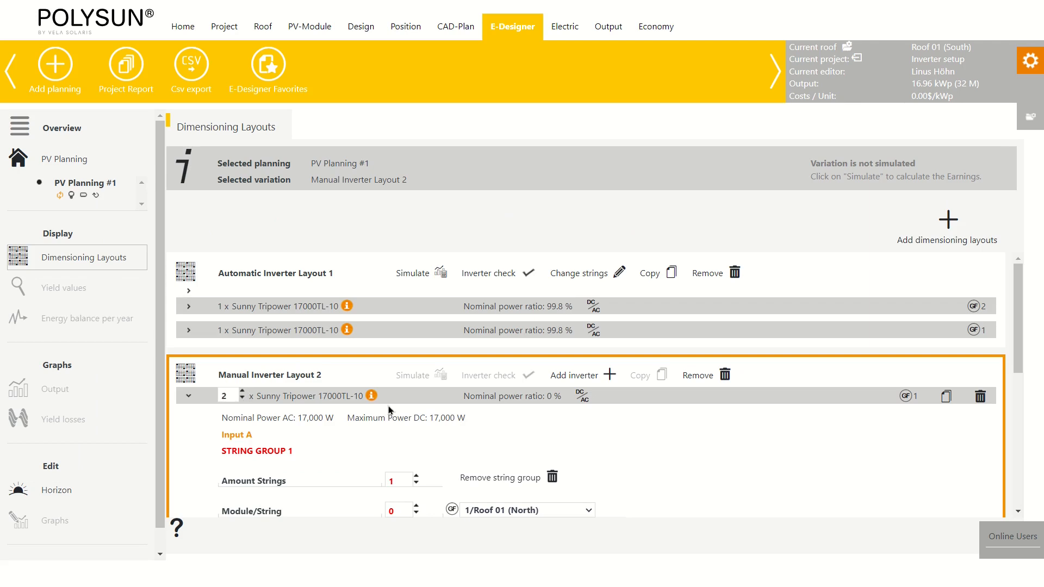
Check the roof choices for Input A's string group, keep Roof 01 (North), and set 5 modules per string.
scroll(434, 420, "down", 4)
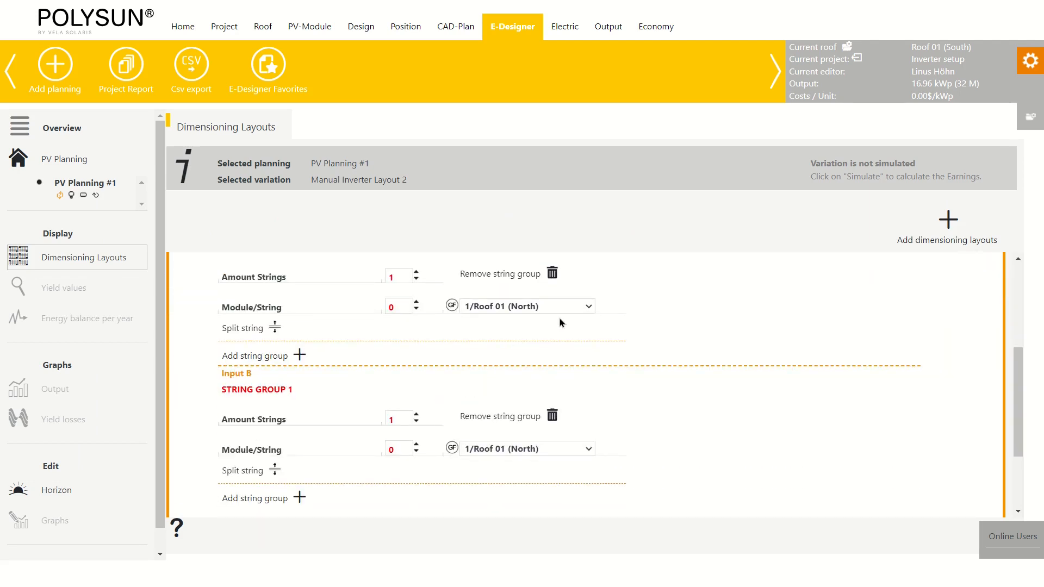
left_click(575, 309)
left_click(572, 309)
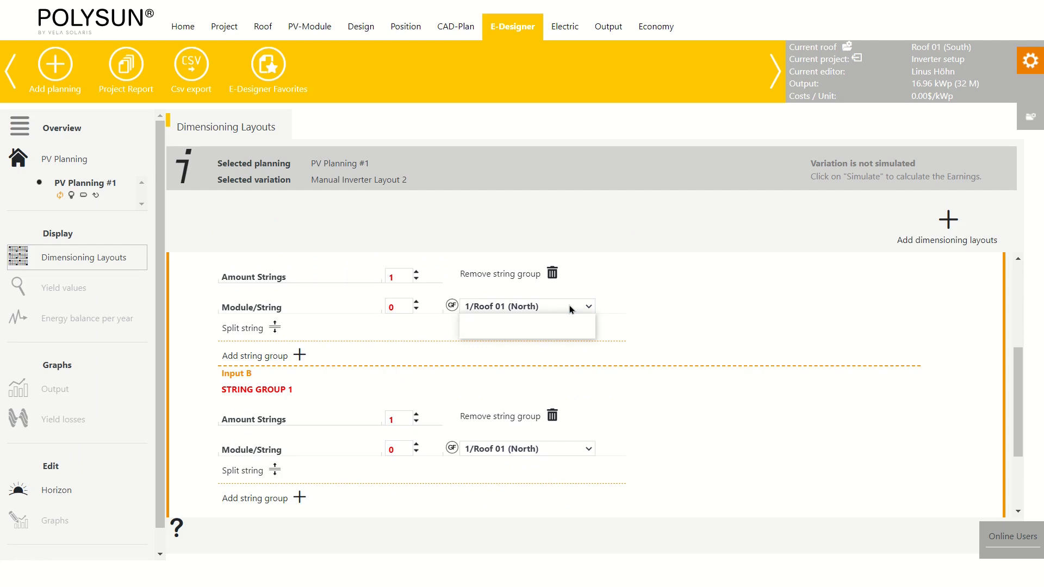
scroll(604, 313, "up", 2)
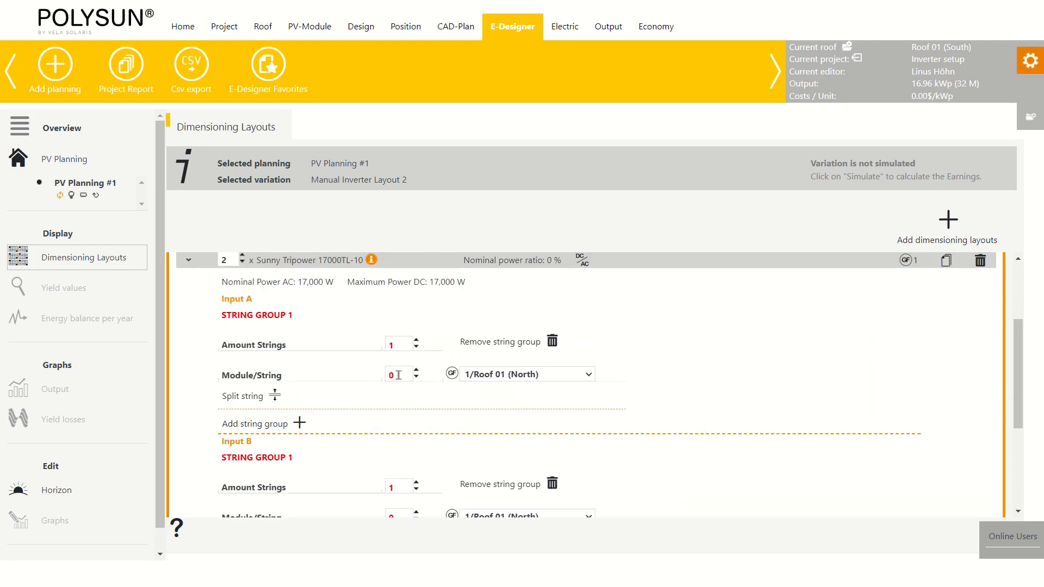
left_click_drag(403, 375, 392, 377)
type("5")
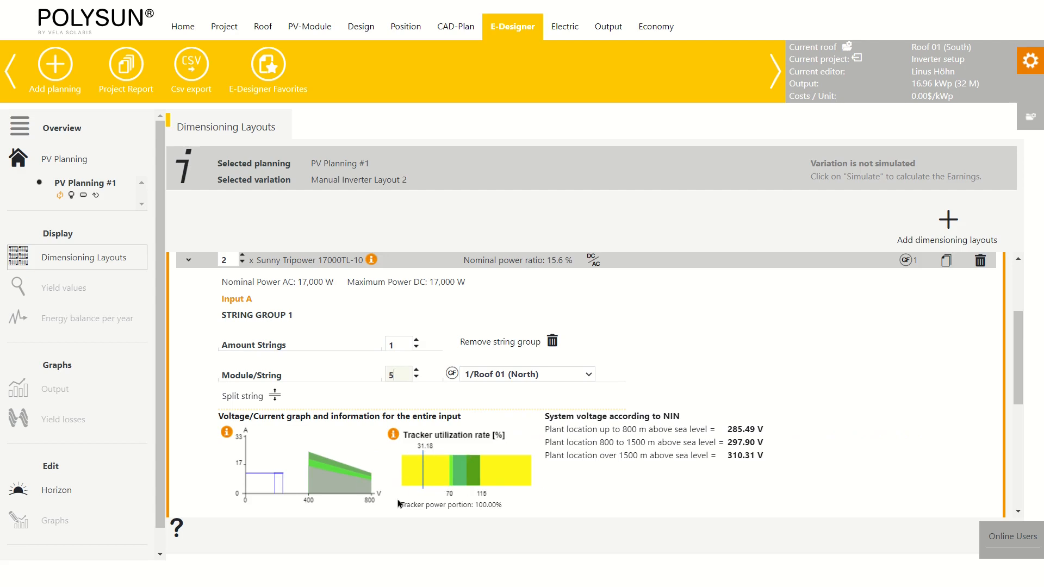
Increase the modules per string of Input A's string group to 16.
left_click(416, 371)
left_click(416, 370)
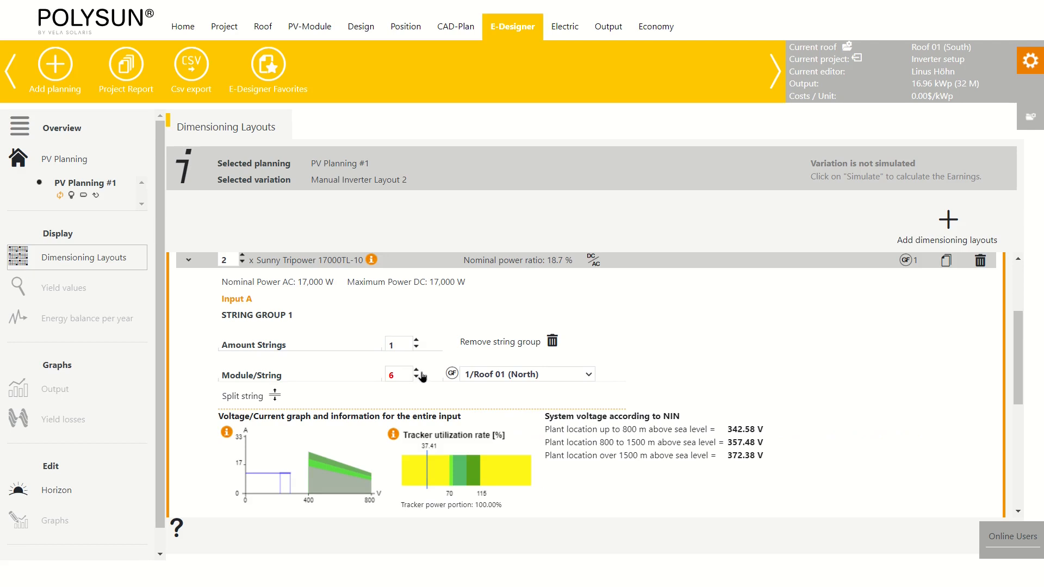
left_click(416, 371)
left_click(416, 371)
left_click(416, 371)
left_click(417, 370)
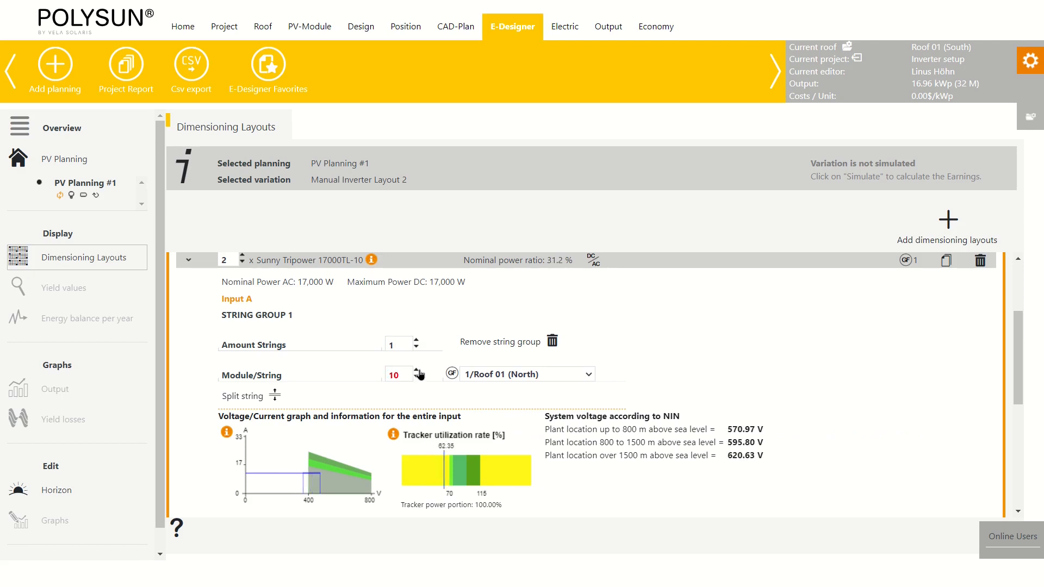
left_click(416, 370)
left_click(416, 370)
left_click(416, 371)
left_click(416, 370)
left_click(416, 370)
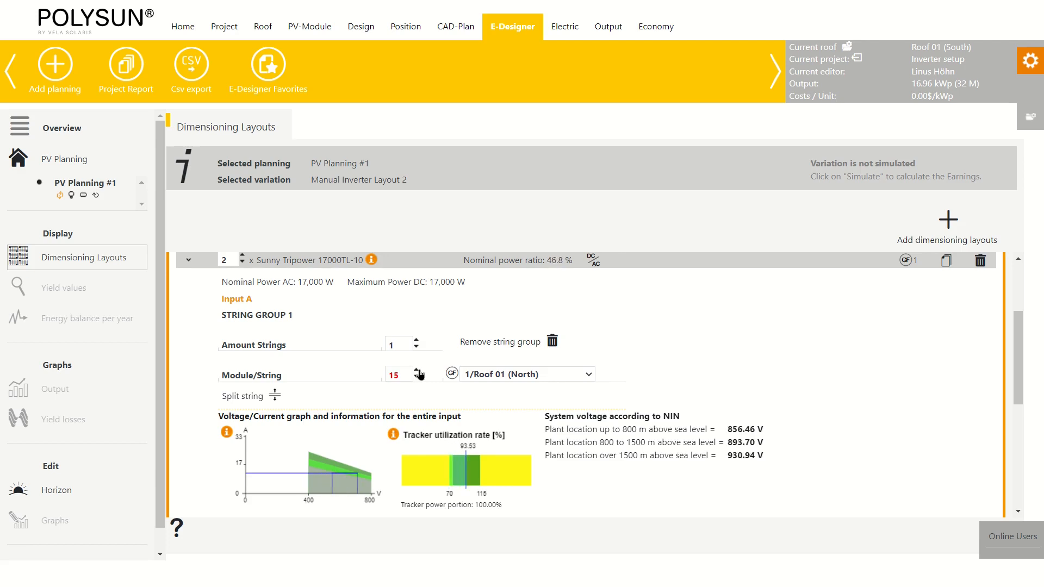
left_click(417, 370)
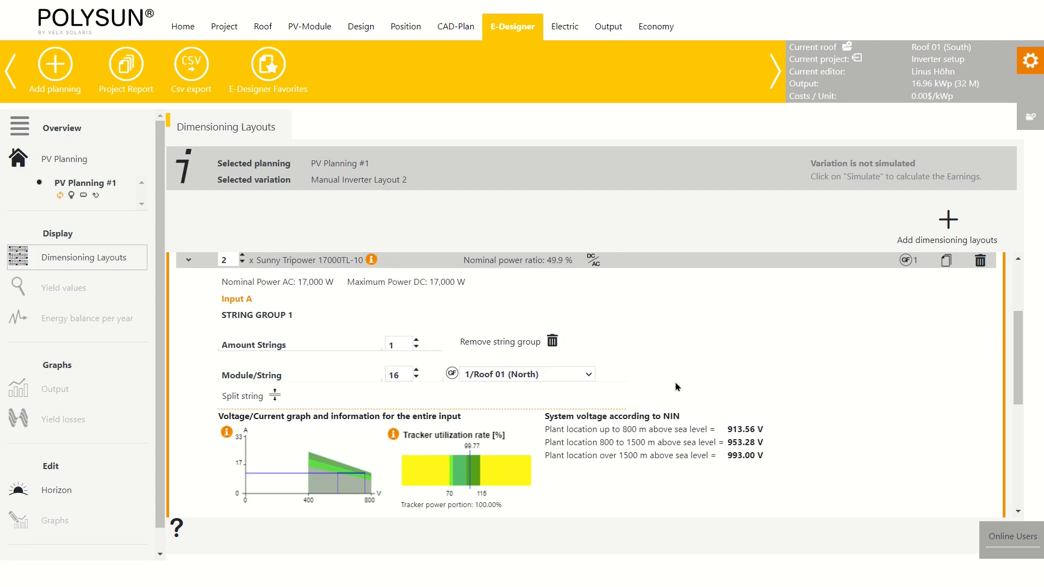
Assign Input B's string group to 2/Roof 01 (South) and set its modules per string to 16.
scroll(674, 386, "down", 5)
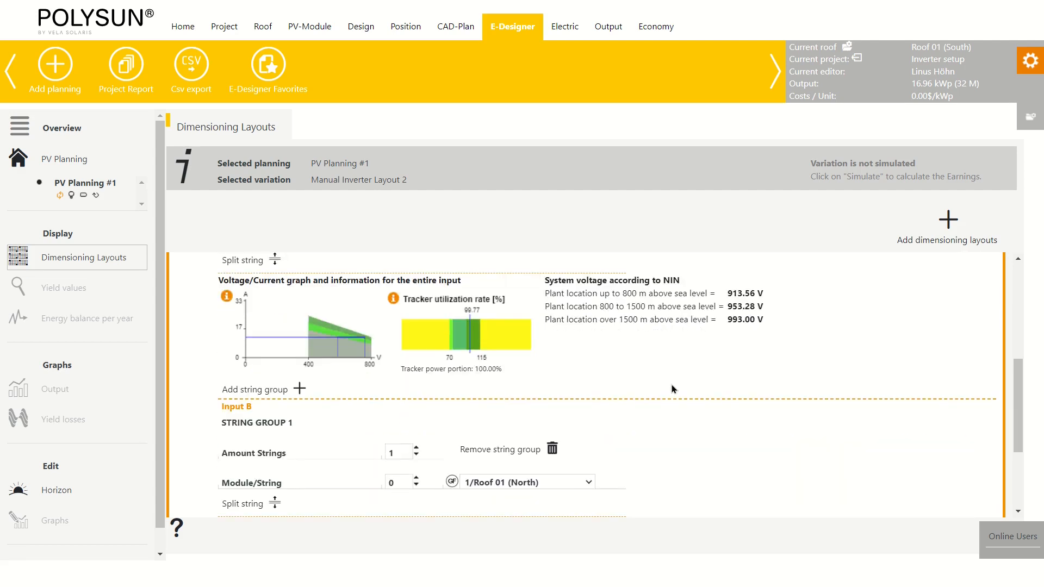
scroll(671, 384, "down", 2)
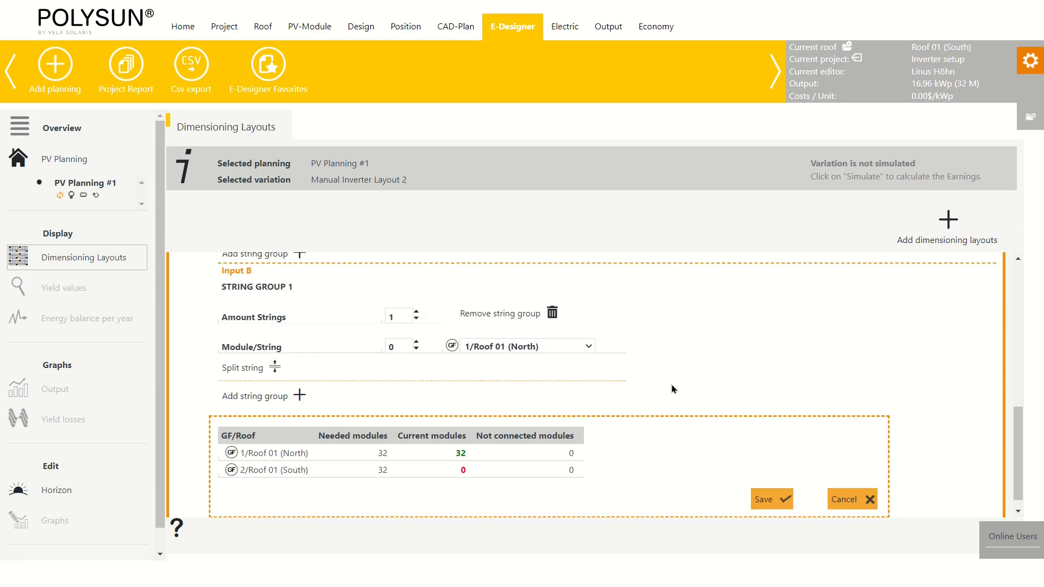
left_click(587, 348)
left_click(521, 372)
double_click(391, 346)
type("16")
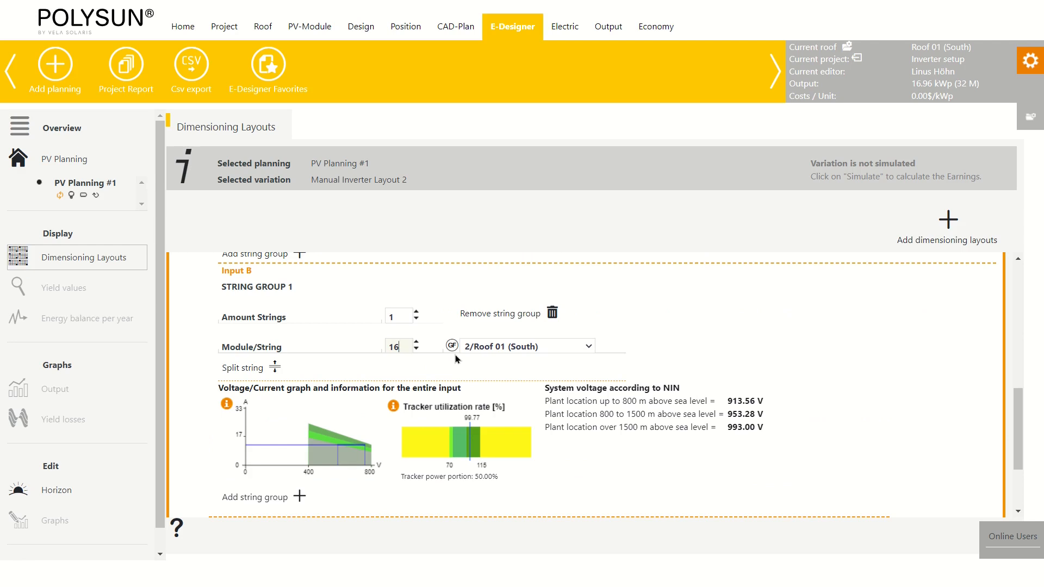
Check the connected modules per roof, save the manual inverter layout, and return to the PV Planning overview.
scroll(479, 375, "down", 2)
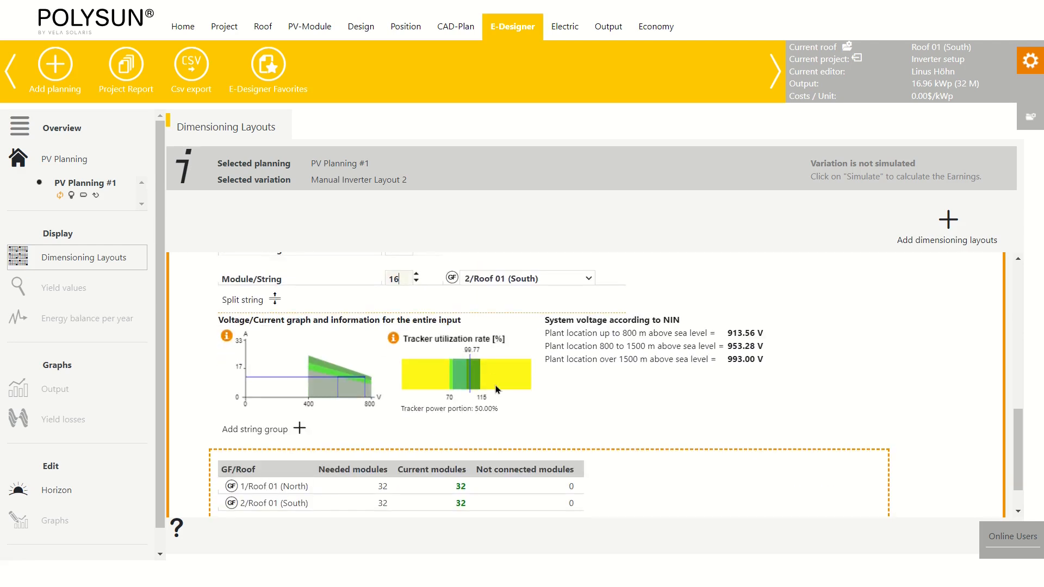
scroll(495, 385, "down", 2)
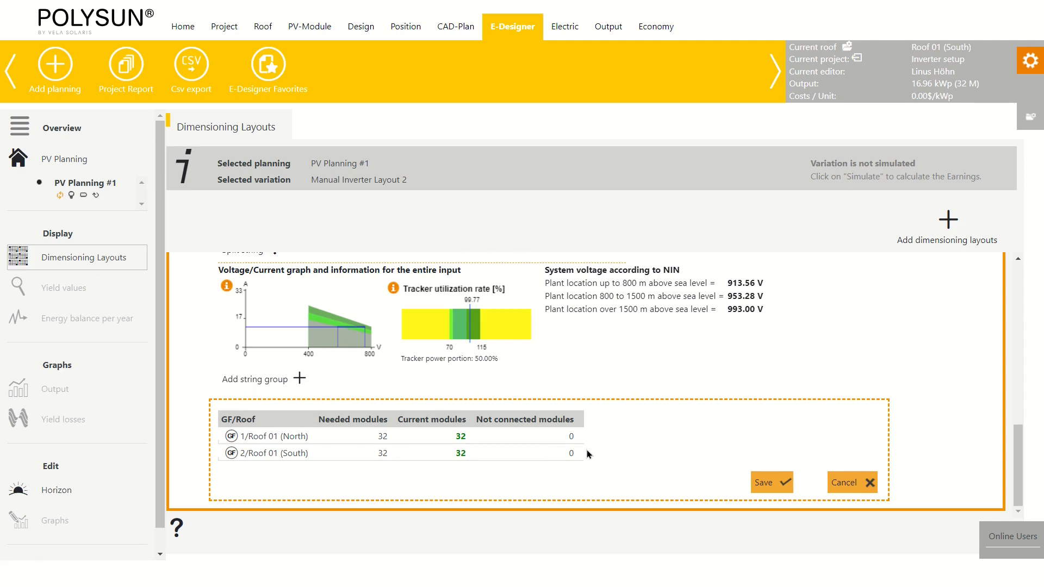
left_click(774, 488)
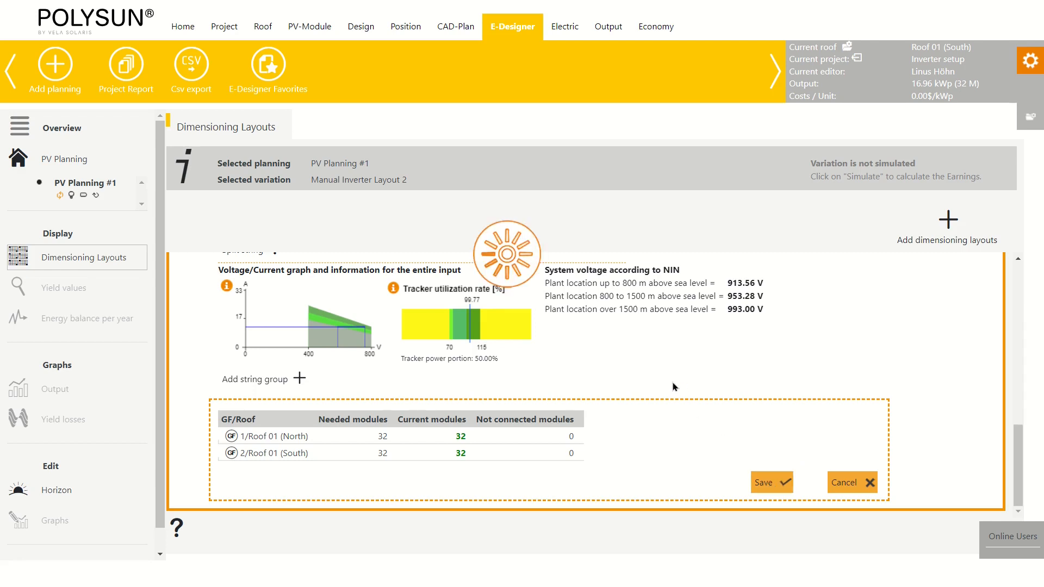
left_click(68, 162)
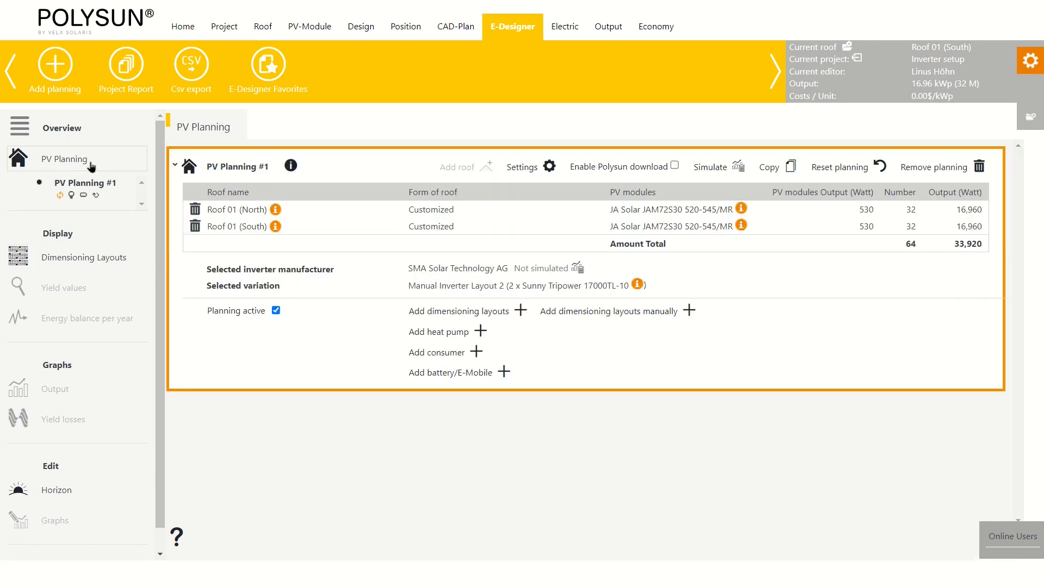